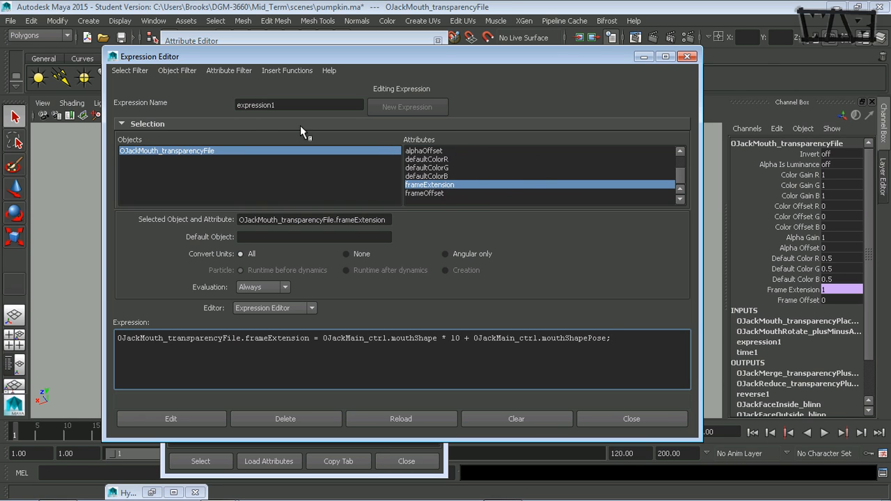
Rename the expression as OJackMouth_expression
{"action": "left_click", "coordinate": [310, 105]}
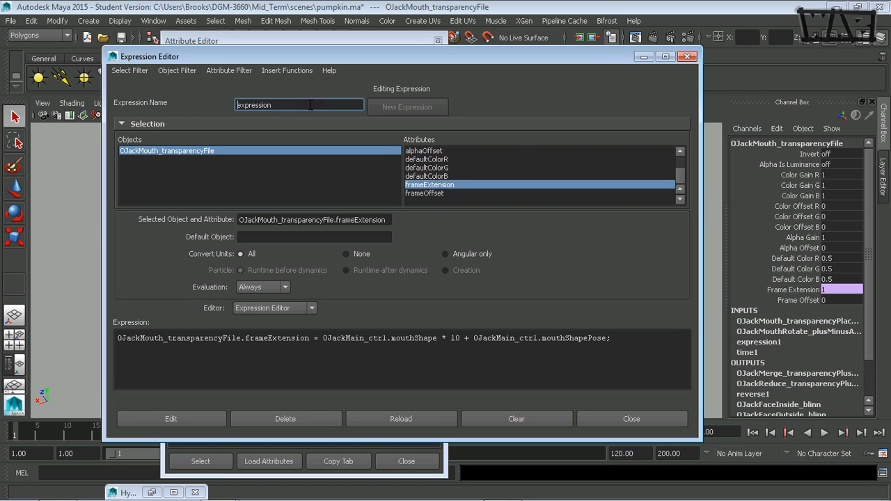
{"action": "type", "text": "OJackMouth_"}
{"action": "key", "text": "Return"}
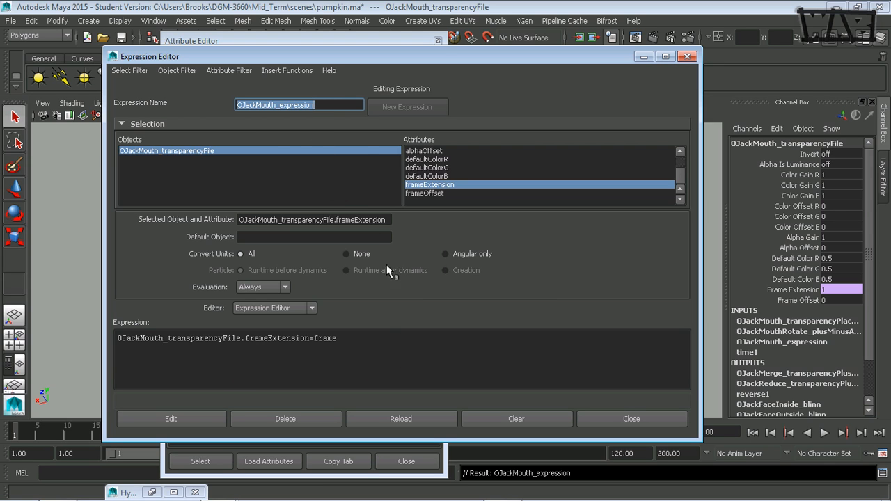
{"action": "left_click_drag", "start_coordinate": [387, 266], "coordinate": [376, 330]}
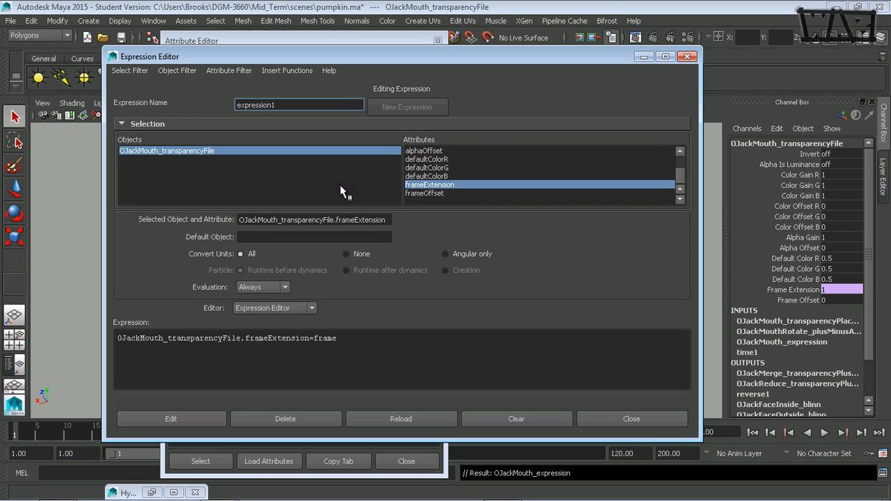
{"action": "left_click_drag", "start_coordinate": [289, 104], "coordinate": [270, 105]}
{"action": "type", "text": "OJackMouth_"}
{"action": "key", "text": "Return"}
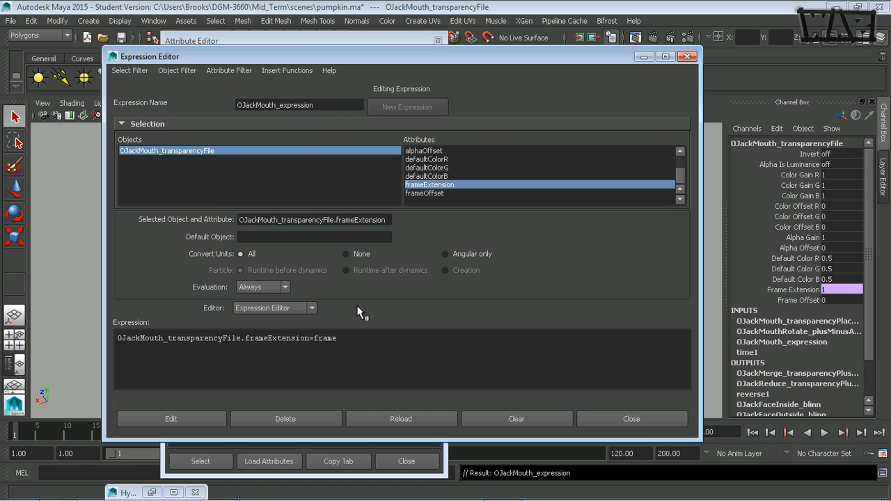
Replace the expression body with OJackMouth_transparencyFile.frameExtension = OJackMain_ctrl.mouthShape * 10 + OJackMain_ctrl.mouthShapePose; and apply it
{"action": "left_click_drag", "start_coordinate": [336, 339], "coordinate": [310, 340]}
{"action": "type", "text": "="}
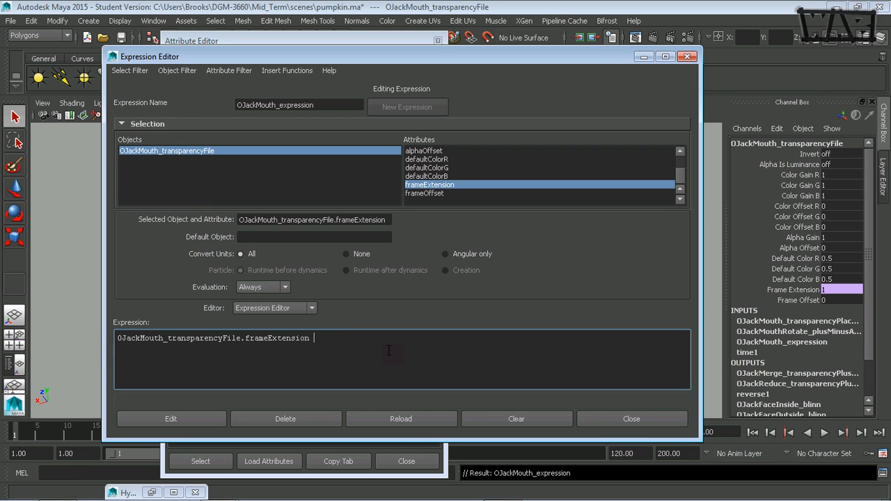
{"action": "type", "text": "0JackMain_ctrl"}
{"action": "type", "text": ".mouthShape"}
{"action": "type", "text": "0JackMain_ctrl"}
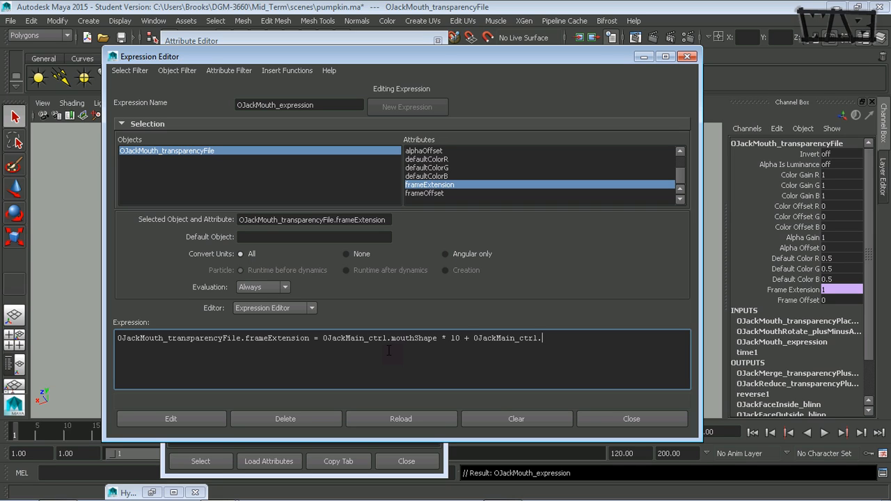
{"action": "type", "text": ".mouthShapePose;"}
{"action": "left_click", "coordinate": [162, 421]}
Bring up the Hypershade and select the OJackMouth_transparencyFile node
{"action": "left_click", "coordinate": [643, 58]}
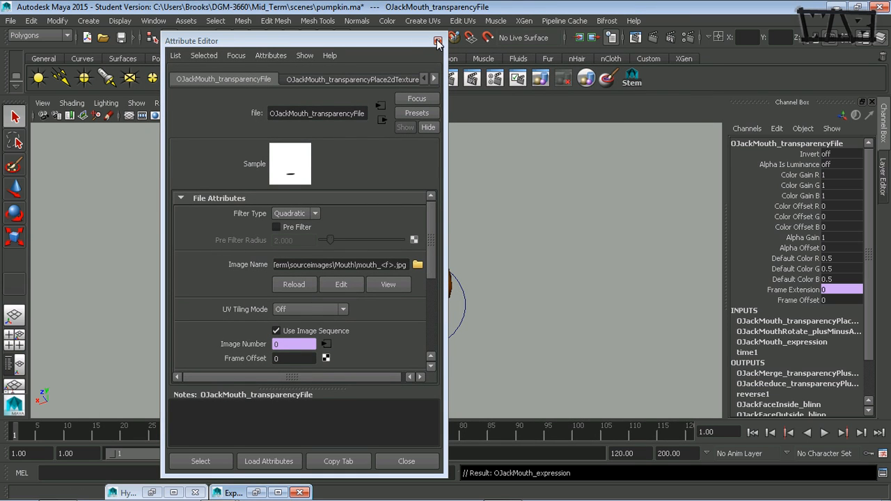
{"action": "left_click_drag", "start_coordinate": [410, 42], "coordinate": [251, 47]}
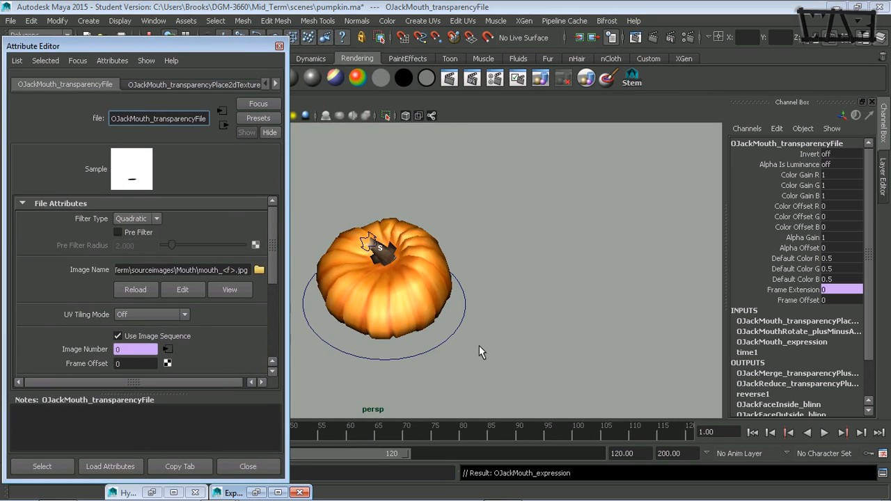
{"action": "left_click", "coordinate": [447, 326]}
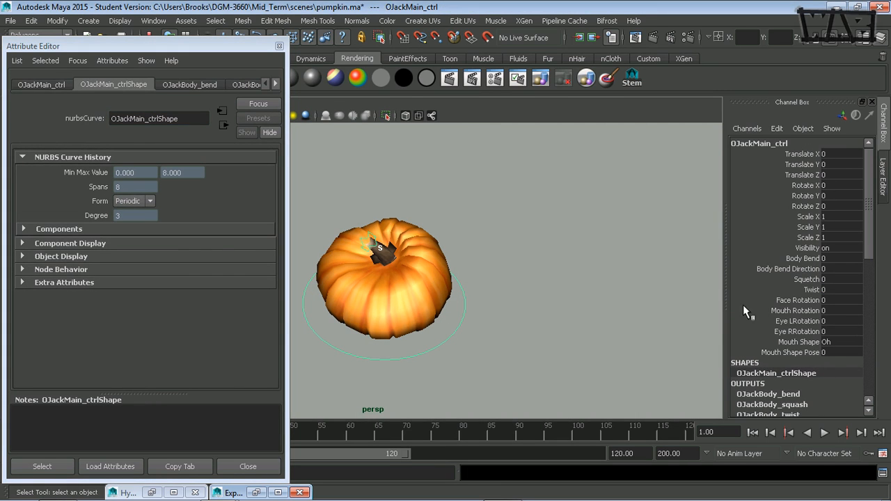
{"action": "left_click", "coordinate": [152, 493]}
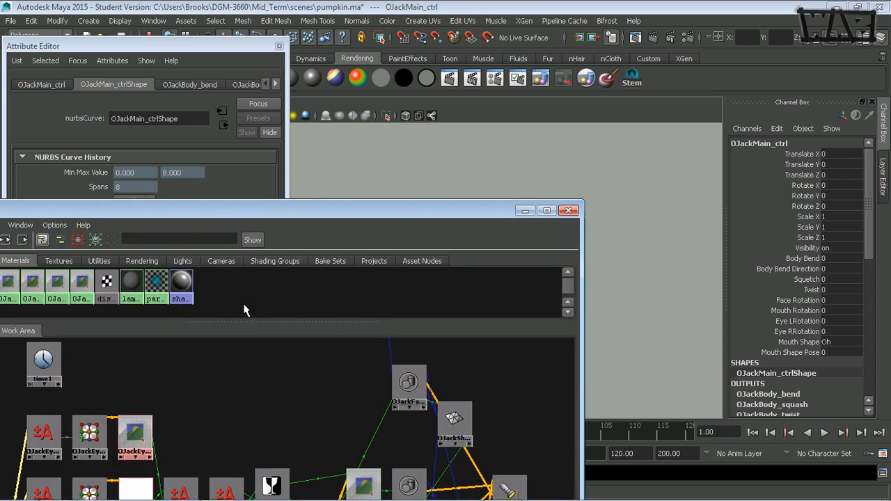
{"action": "left_click_drag", "start_coordinate": [284, 199], "coordinate": [408, 11]}
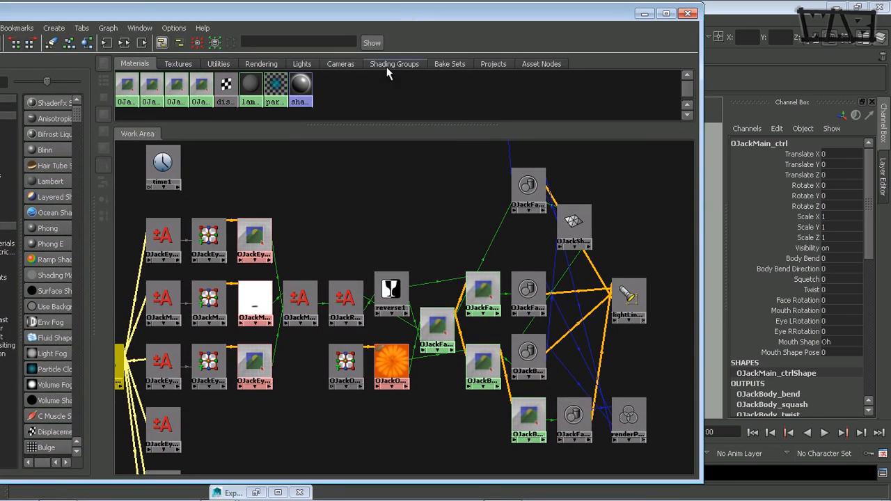
{"action": "left_click", "coordinate": [255, 301]}
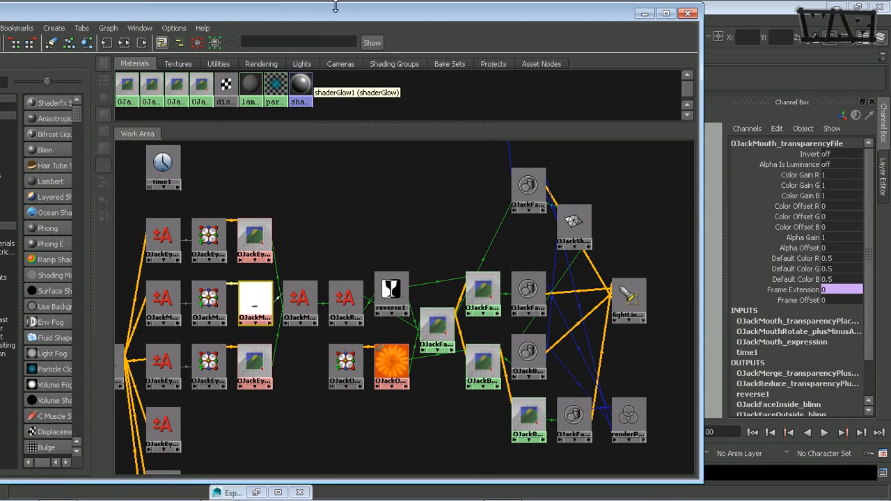
{"action": "left_click_drag", "start_coordinate": [346, 15], "coordinate": [558, 355]}
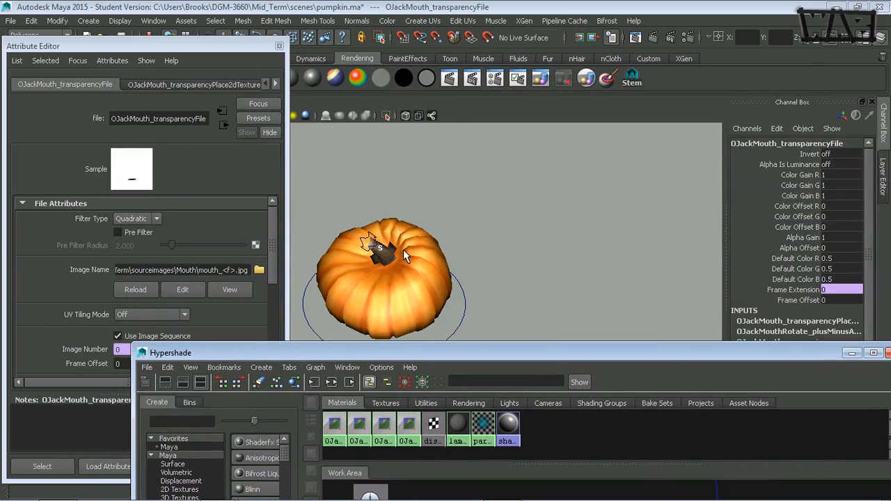
{"action": "left_click_drag", "start_coordinate": [493, 350], "coordinate": [658, 61]}
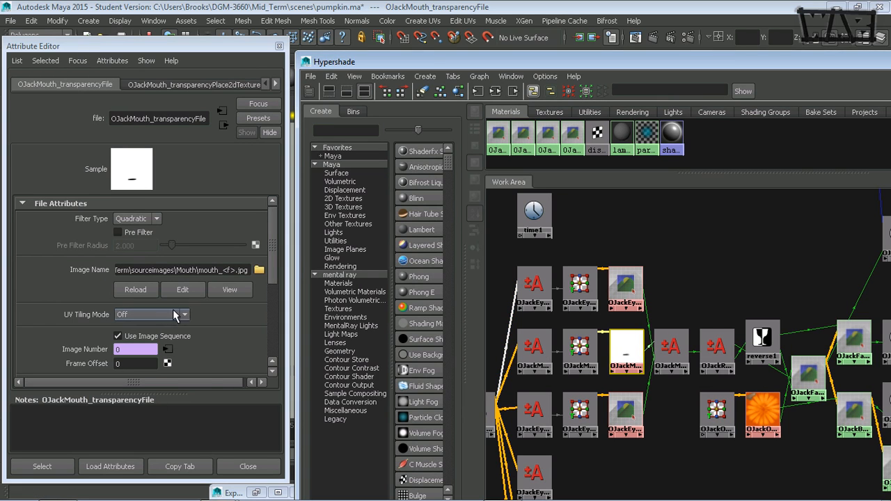
Copy the transparency file's attribute tab into a separate window and select the OJackMain_ctrl curve
{"action": "left_click", "coordinate": [177, 466]}
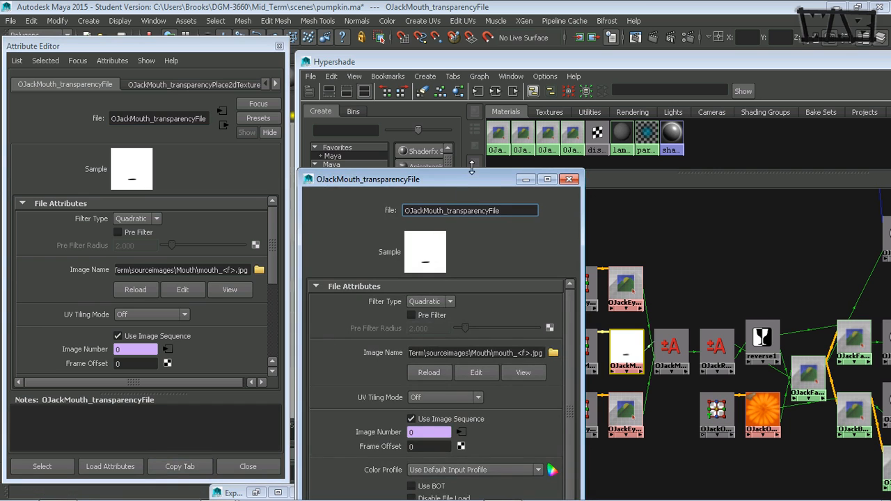
{"action": "left_click_drag", "start_coordinate": [473, 176], "coordinate": [333, 75]}
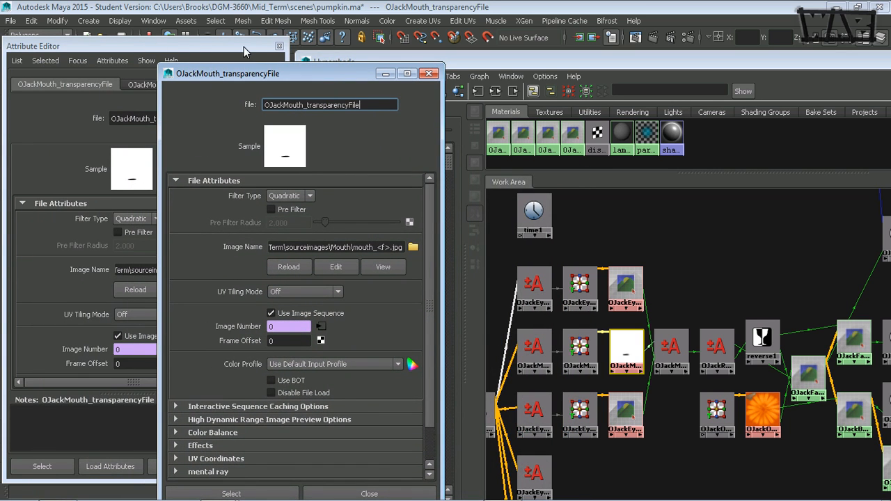
{"action": "left_click_drag", "start_coordinate": [580, 61], "coordinate": [352, 89]}
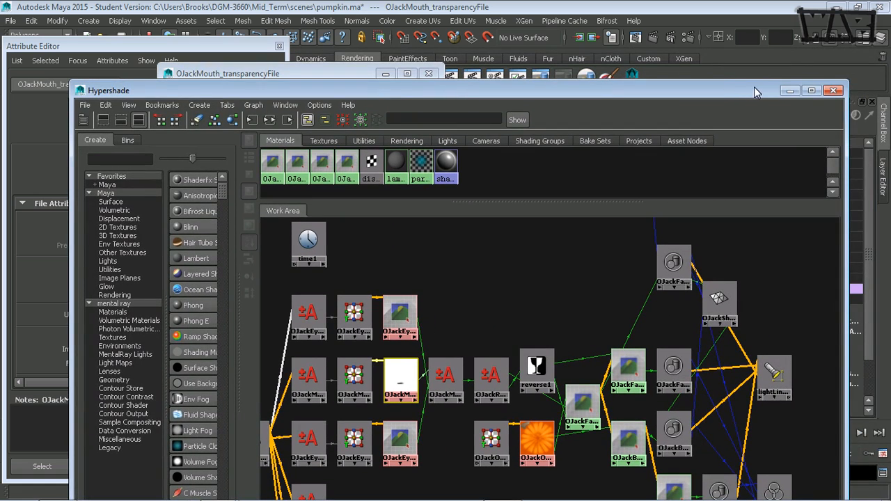
{"action": "left_click", "coordinate": [790, 90]}
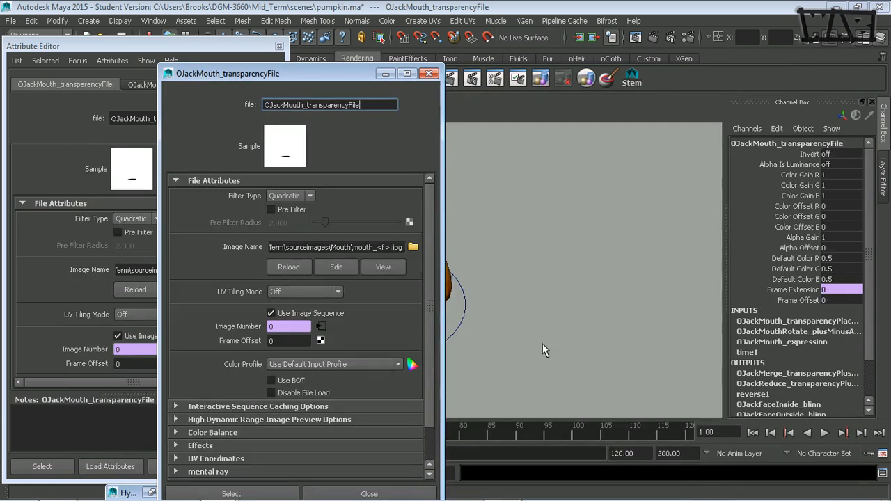
{"action": "left_click", "coordinate": [457, 323]}
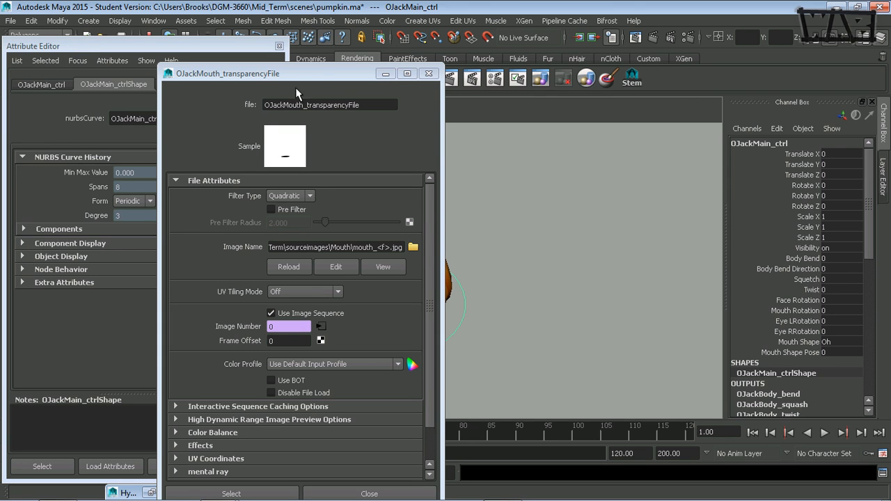
{"action": "left_click_drag", "start_coordinate": [315, 73], "coordinate": [258, 41]}
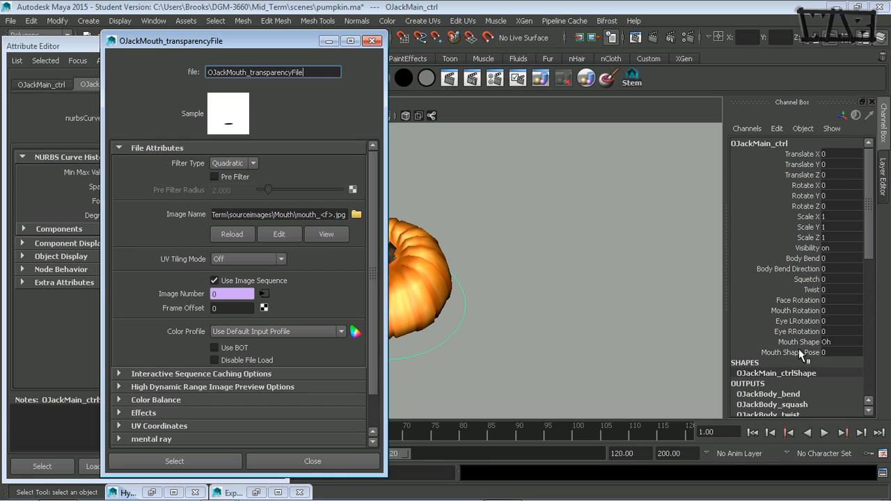
Set the control's Mouth Shape attribute to Smile
{"action": "left_click", "coordinate": [842, 343]}
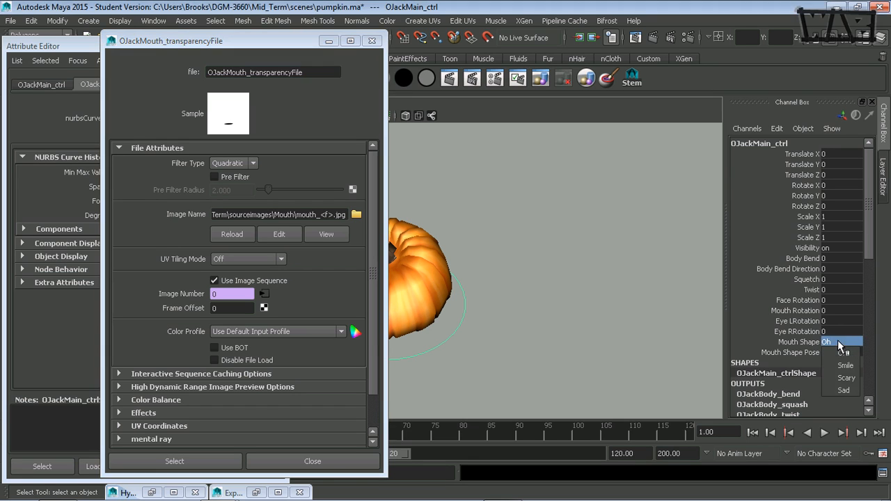
{"action": "left_click", "coordinate": [852, 366]}
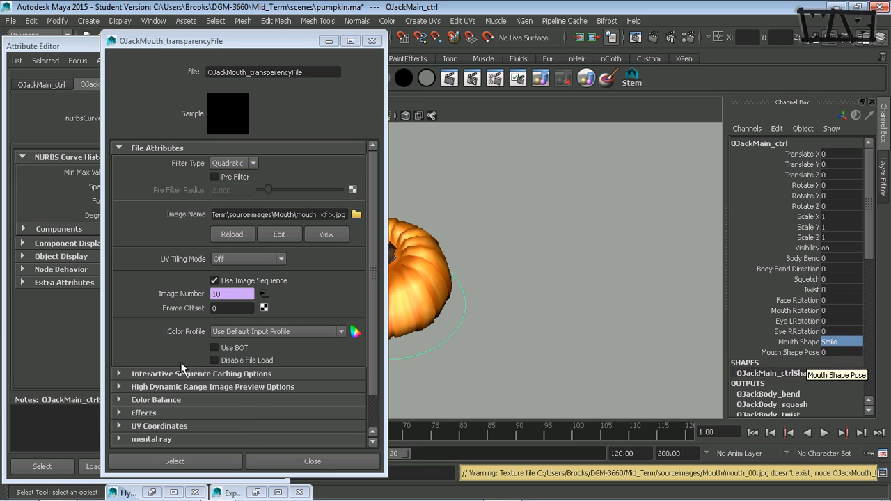
{"action": "left_click", "coordinate": [75, 47]}
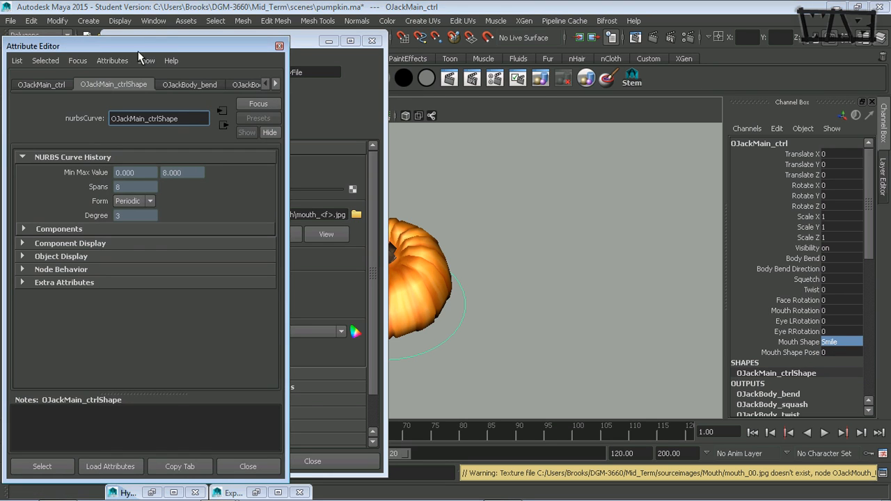
{"action": "left_click", "coordinate": [314, 42]}
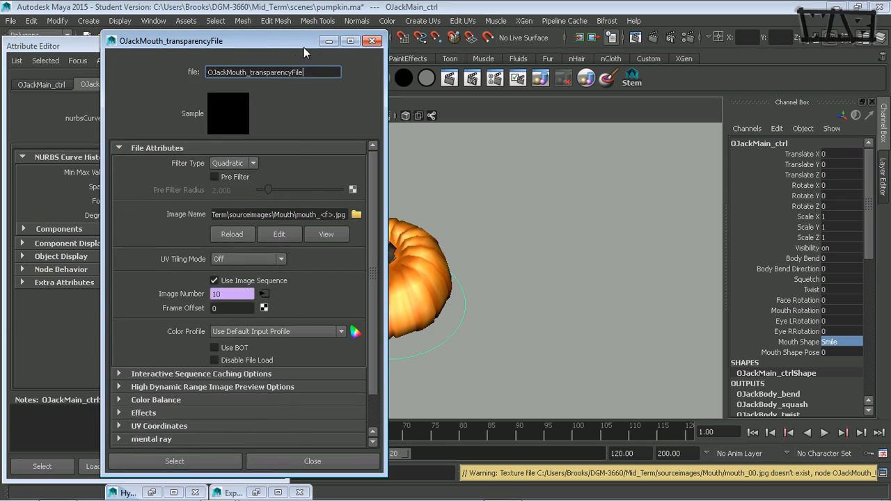
Review the Image Number's expression and the mouth image sequence files in the Mouth source images folder
{"action": "right_click", "coordinate": [196, 293]}
{"action": "left_click", "coordinate": [237, 301]}
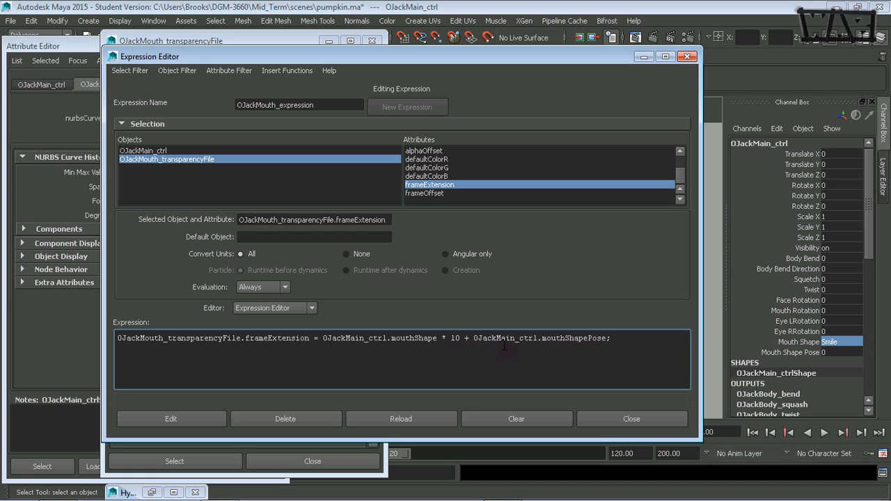
{"action": "left_click", "coordinate": [68, 491]}
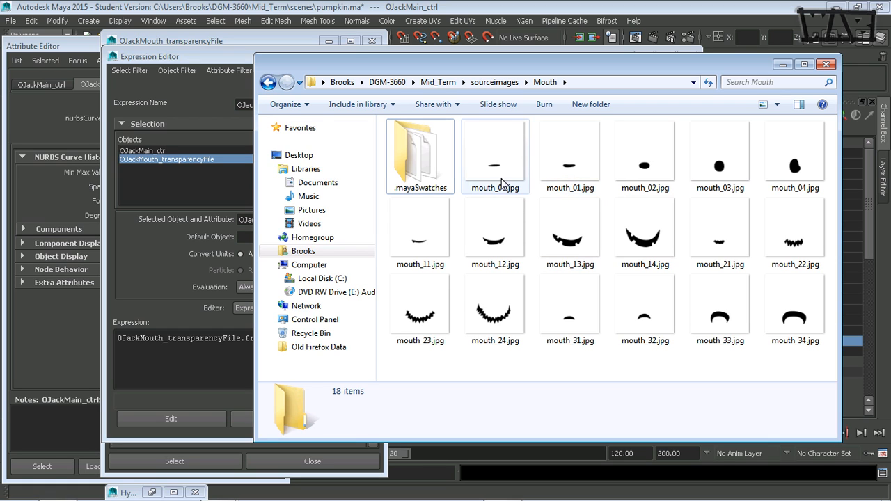
{"action": "left_click_drag", "start_coordinate": [757, 68], "coordinate": [646, 93]}
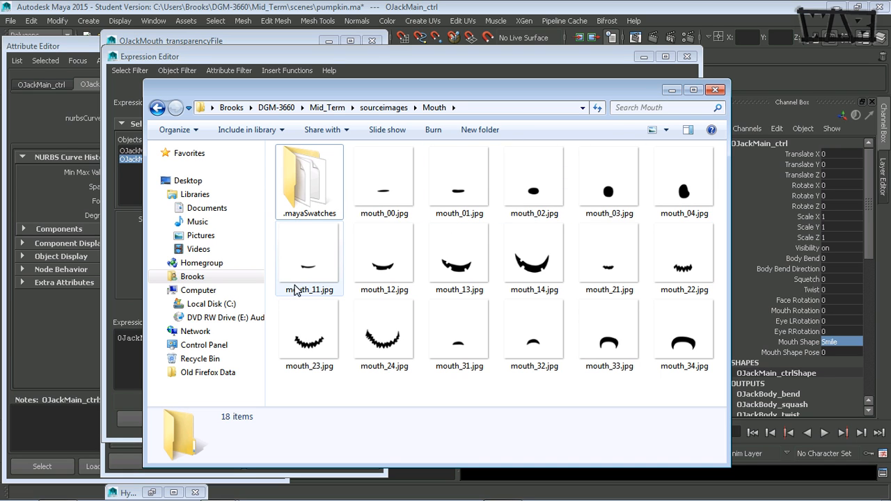
{"action": "left_click", "coordinate": [672, 90]}
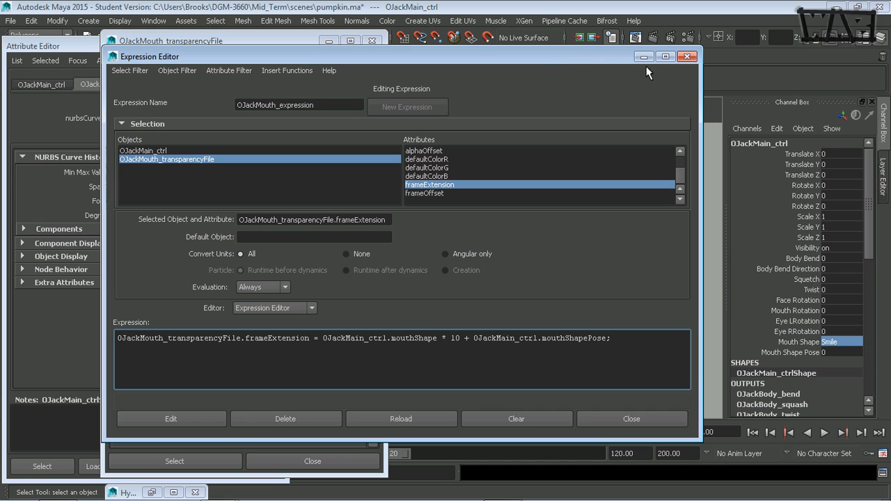
Scrub the control's Mouth Shape Pose value up to 4
{"action": "left_click", "coordinate": [791, 353]}
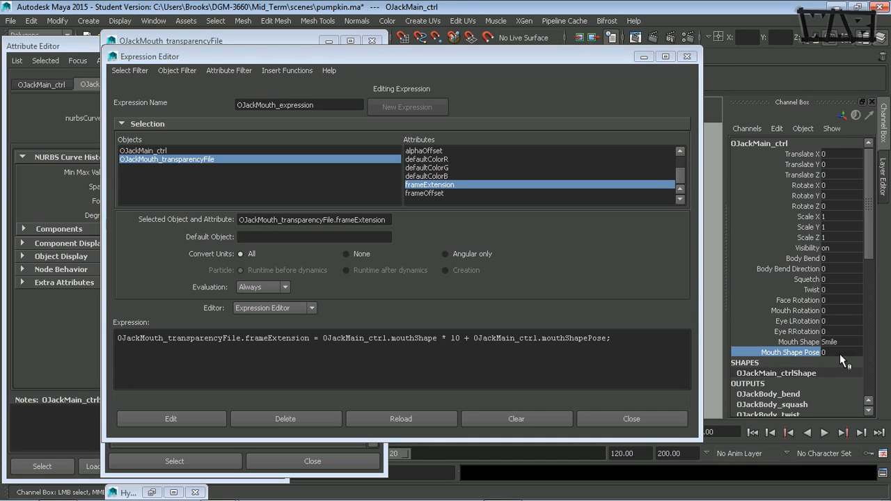
{"action": "left_click", "coordinate": [647, 55]}
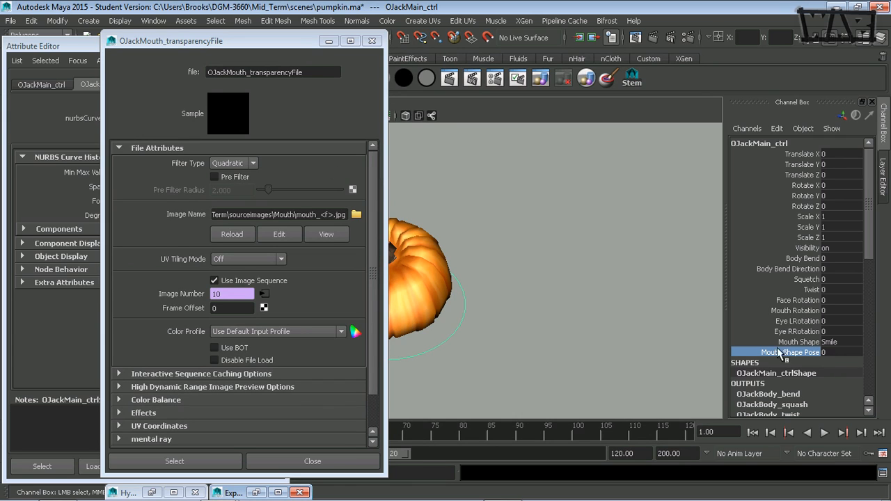
{"action": "middle_click_drag", "start_coordinate": [583, 350], "coordinate": [590, 347]}
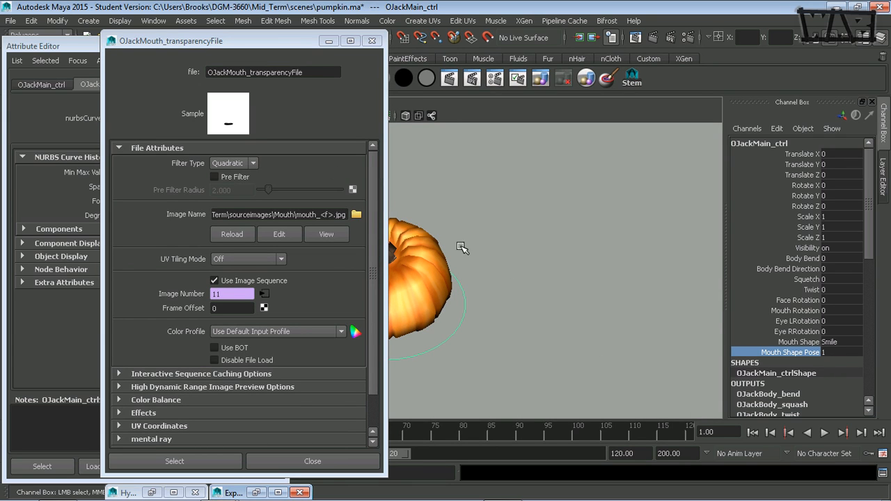
{"action": "middle_click_drag", "start_coordinate": [517, 299], "coordinate": [607, 324]}
{"action": "middle_click_drag", "start_coordinate": [559, 342], "coordinate": [562, 341]}
{"action": "middle_click_drag", "start_coordinate": [646, 368], "coordinate": [604, 370]}
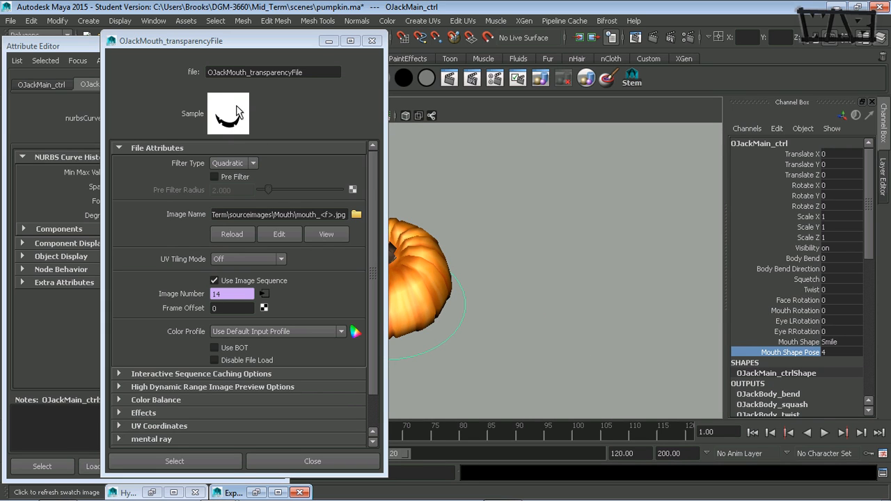
Switch Mouth Shape to Oh and scrub Mouth Shape Pose to 2
{"action": "left_click", "coordinate": [841, 342]}
{"action": "left_click", "coordinate": [845, 359]}
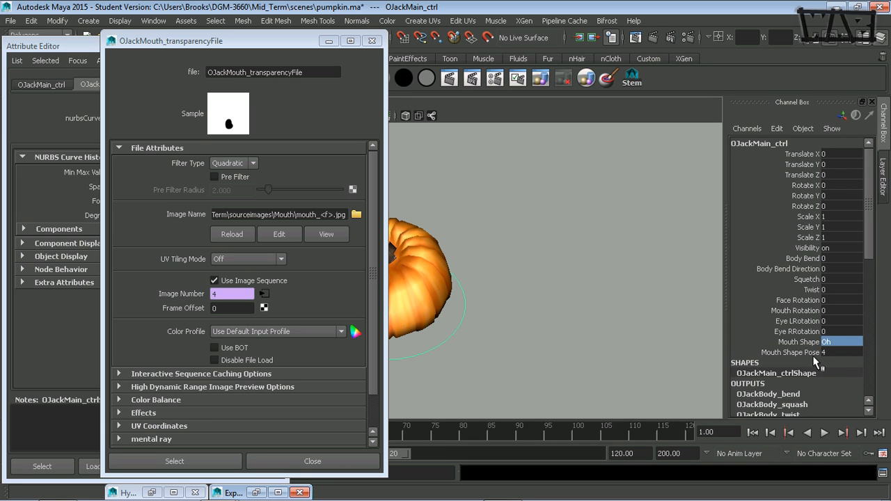
{"action": "left_click", "coordinate": [813, 354]}
{"action": "middle_click_drag", "start_coordinate": [600, 354], "coordinate": [553, 356]}
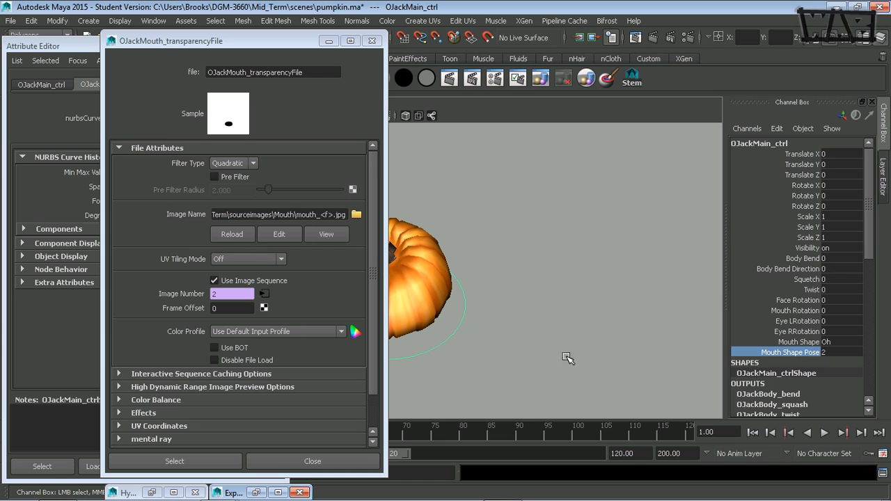
Scrub Mouth Shape Pose back to 0 and open the Image Number's expression in the Expression Editor
{"action": "middle_click_drag", "start_coordinate": [677, 363], "coordinate": [595, 358]}
{"action": "right_click", "coordinate": [186, 294]}
{"action": "left_click", "coordinate": [226, 301]}
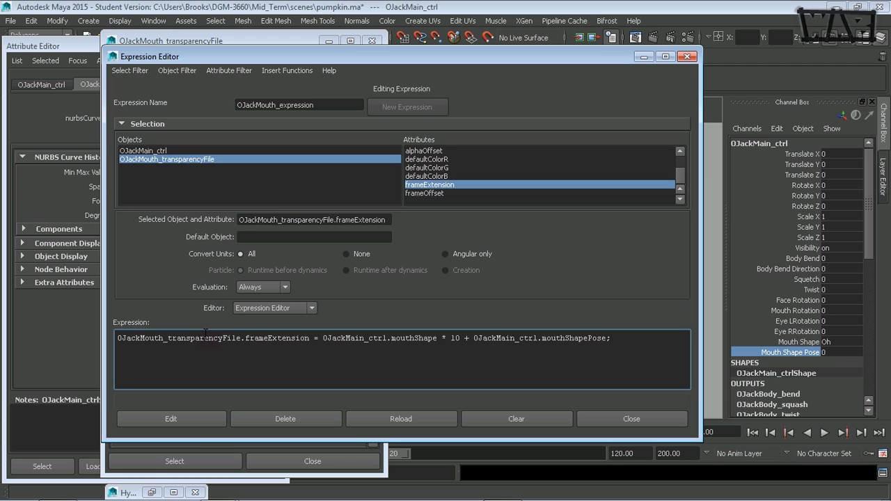
Wrap the existing frameExtension assignment in an empty if block with braces and indent it
{"action": "key", "text": "Return"}
{"action": "key", "text": "Up"}
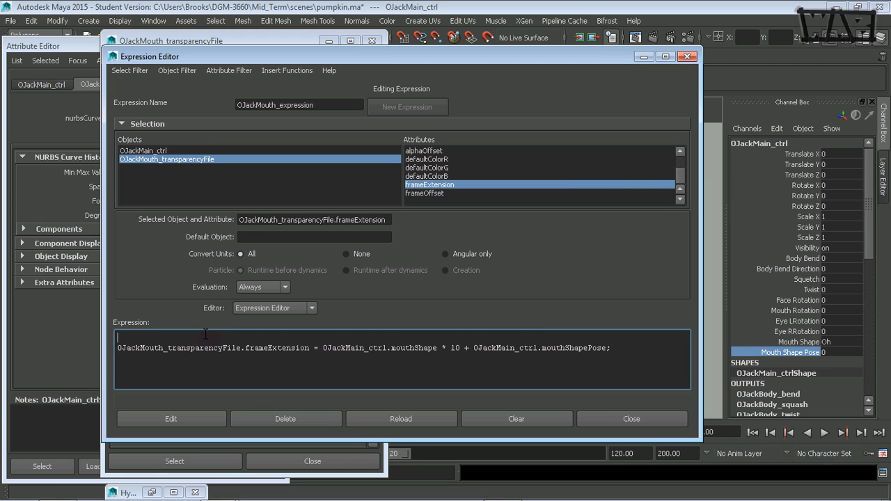
{"action": "type", "text": "if(){"}
{"action": "left_click", "coordinate": [624, 351]}
{"action": "type", "text": "}"}
{"action": "left_click", "coordinate": [118, 347]}
{"action": "key", "text": "Tab"}
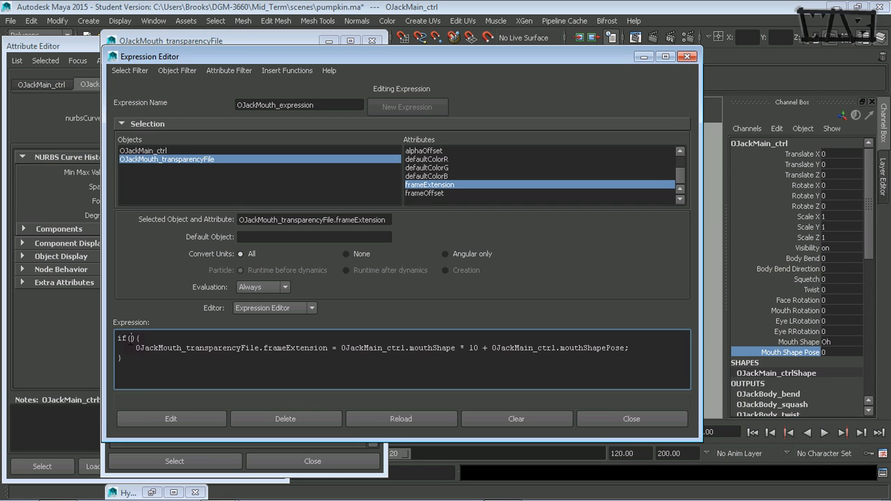
Set the if condition to OJackMain_ctrl.mouthShapePose == 0 and open a new line inside the block
{"action": "left_click", "coordinate": [130, 339]}
{"action": "type", "text": "OJackMain_ctrl"}
{"action": "type", "text": ".mouthShape"}
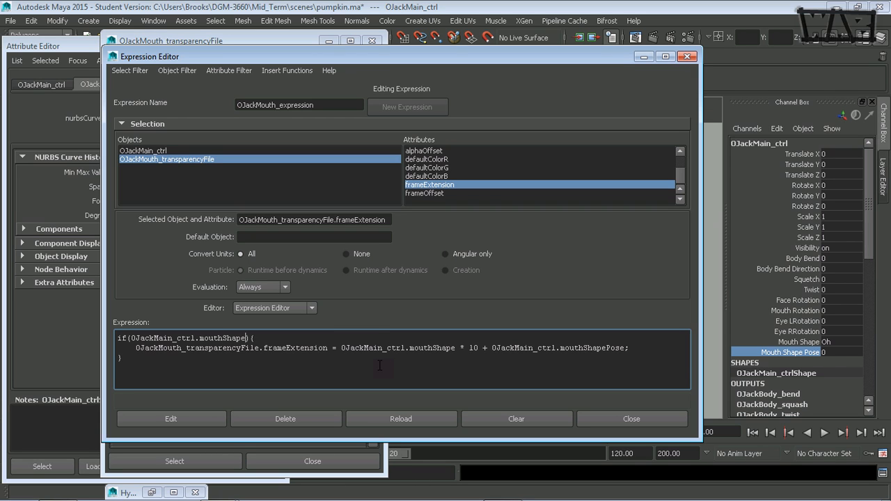
{"action": "type", "text": "Pose == 0"}
{"action": "left_click", "coordinate": [310, 341]}
{"action": "key", "text": "Return"}
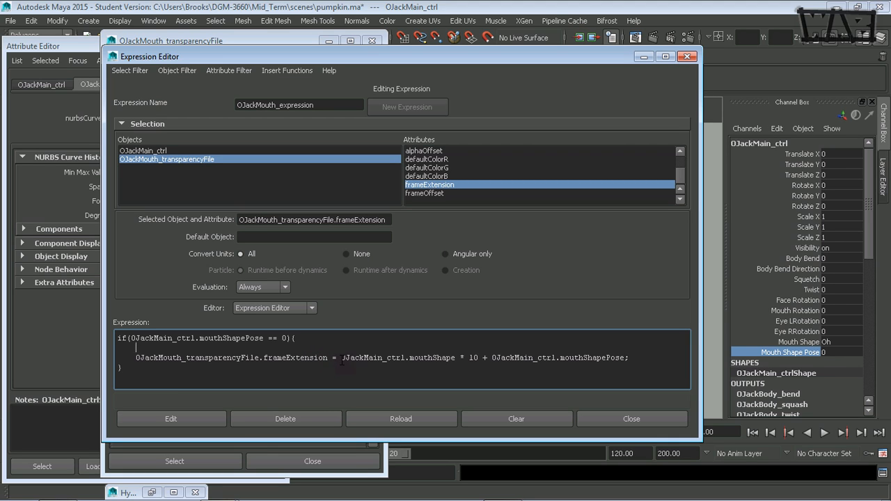
Make the if block set OJackMouth_transparencyFile.frameExtension = 0; and remove the original assignment line
{"action": "left_click_drag", "start_coordinate": [340, 359], "coordinate": [137, 359]}
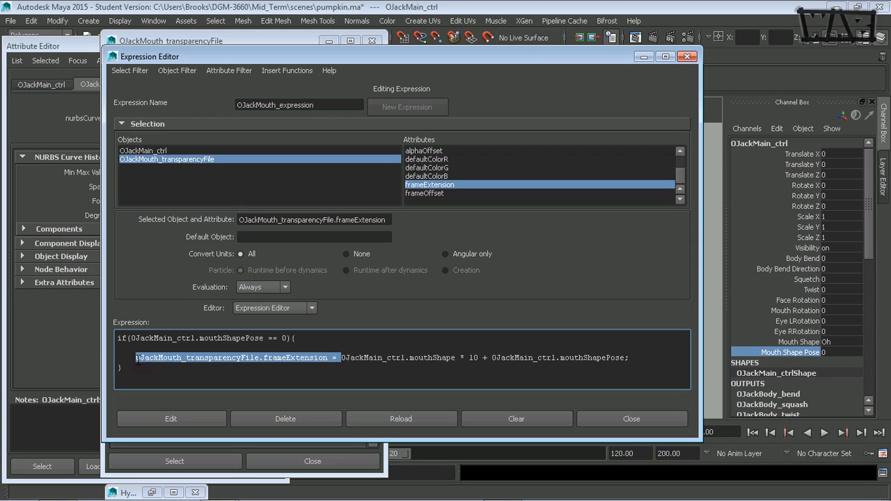
{"action": "key", "text": "ctrl+c"}
{"action": "left_click", "coordinate": [138, 348]}
{"action": "key", "text": "ctrl+v"}
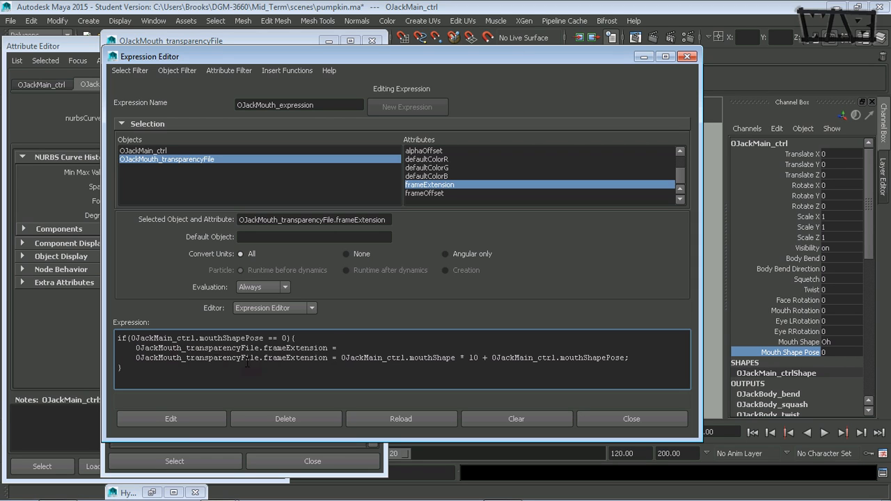
{"action": "type", "text": "0;"}
{"action": "left_click_drag", "start_coordinate": [636, 357], "coordinate": [635, 349]}
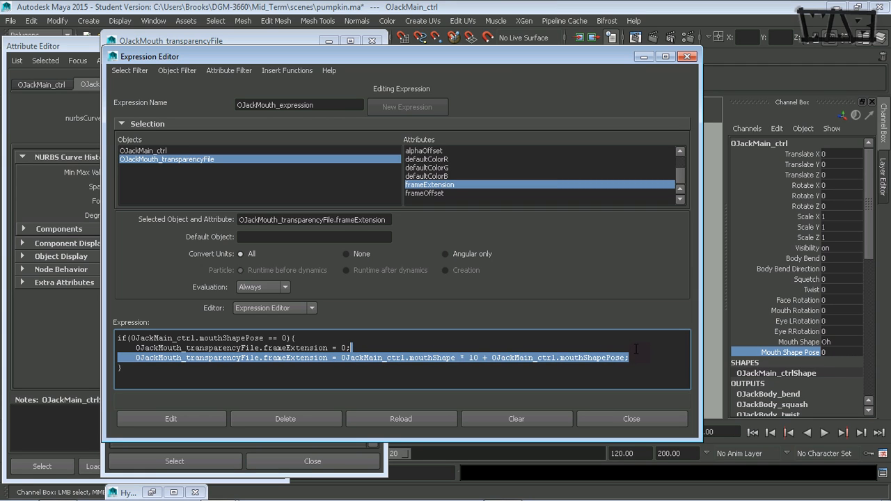
{"action": "key", "text": "BackSpace"}
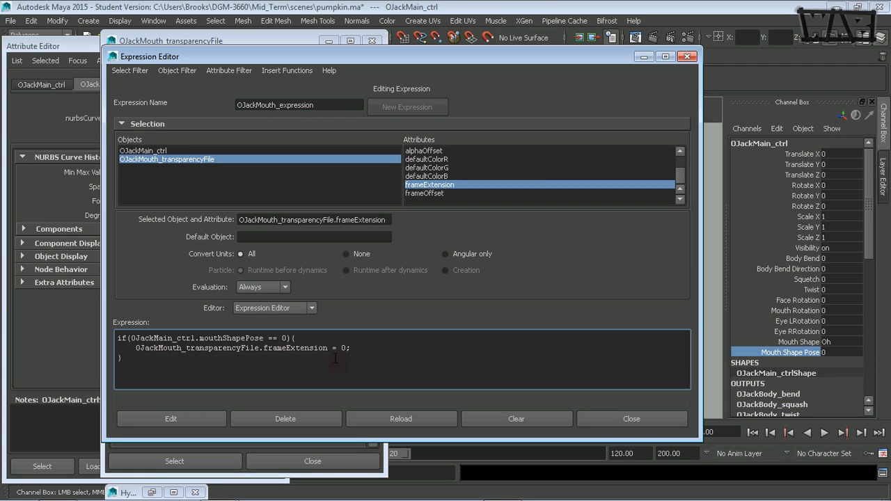
Add an else block containing the original mouthShape * 10 + mouthShapePose assignment
{"action": "type", "text": "else"}
{"action": "type", "text": "{  "}
{"action": "type", "text": "}"}
{"action": "key", "text": "ctrl+v"}
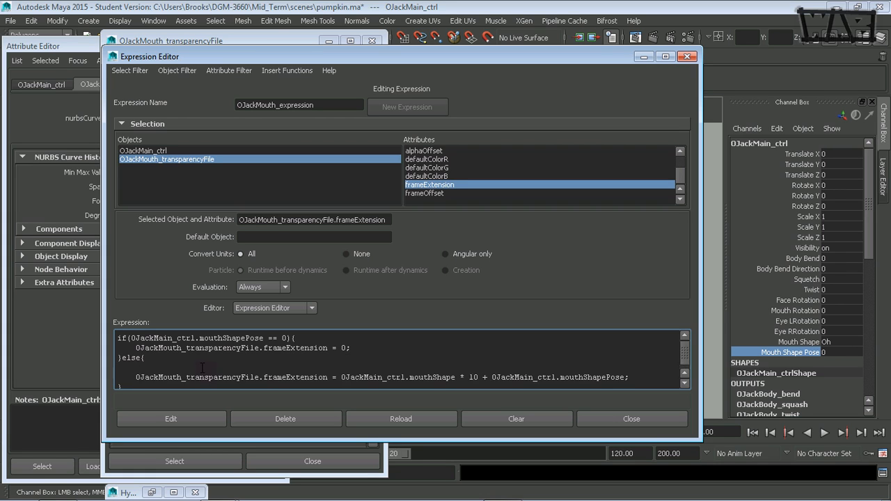
{"action": "left_click_drag", "start_coordinate": [220, 363], "coordinate": [221, 358]}
{"action": "key", "text": "BackSpace"}
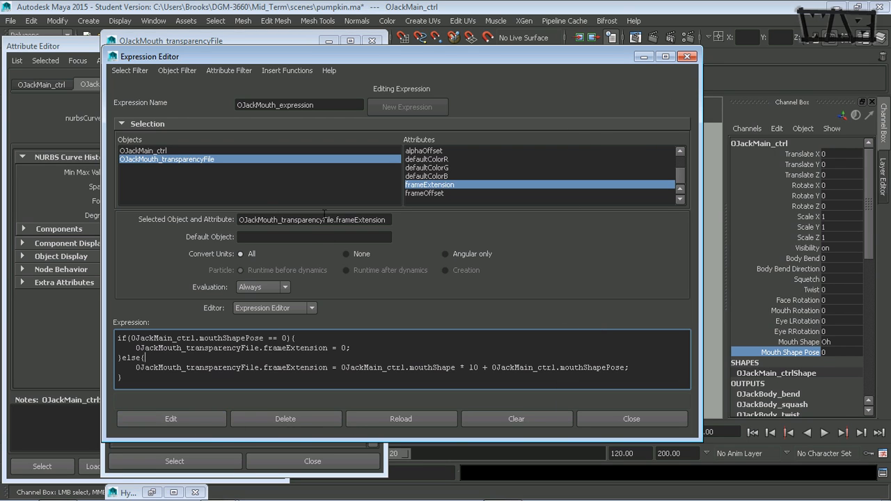
Apply the edited expression and minimize the Expression Editor
{"action": "left_click", "coordinate": [155, 416]}
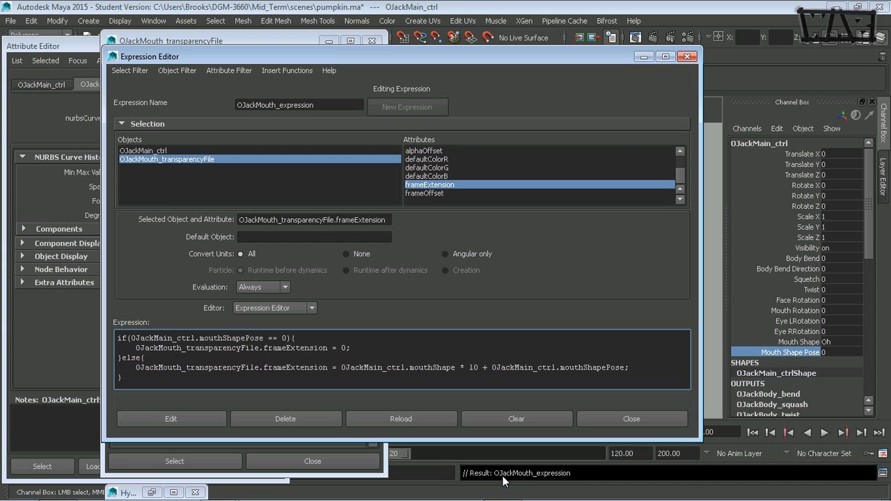
{"action": "left_click", "coordinate": [685, 57]}
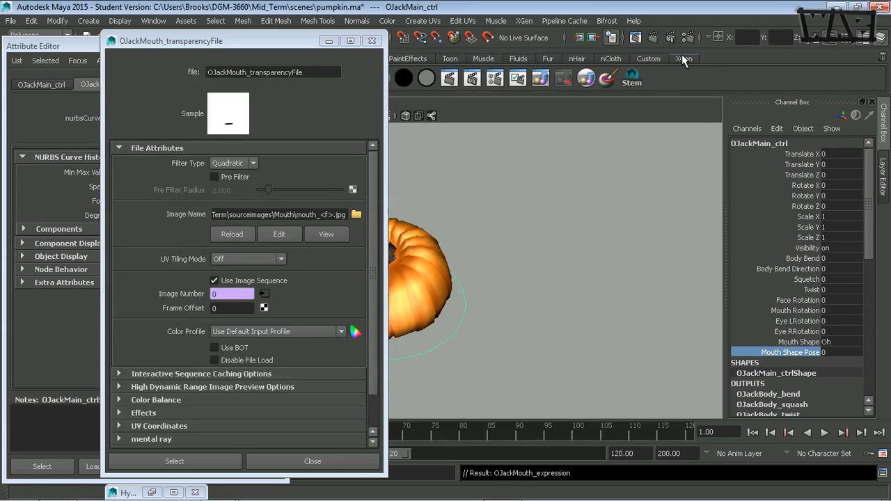
{"action": "left_click", "coordinate": [328, 41]}
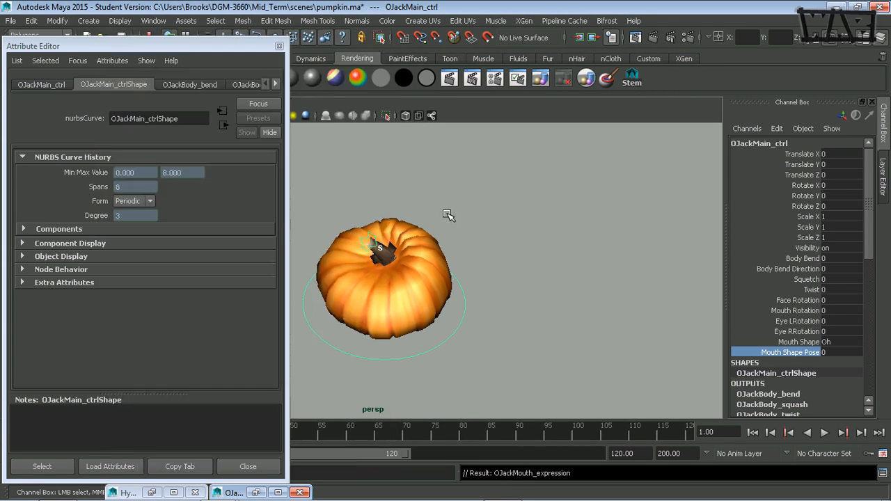
{"action": "left_click", "coordinate": [255, 492]}
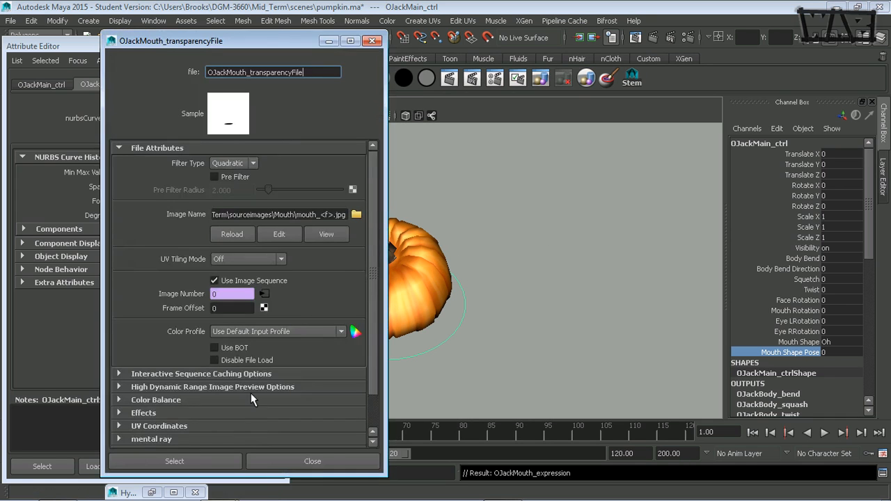
Set the control's Mouth Shape to Scary and Mouth Shape Pose to 4
{"action": "left_click", "coordinate": [838, 342]}
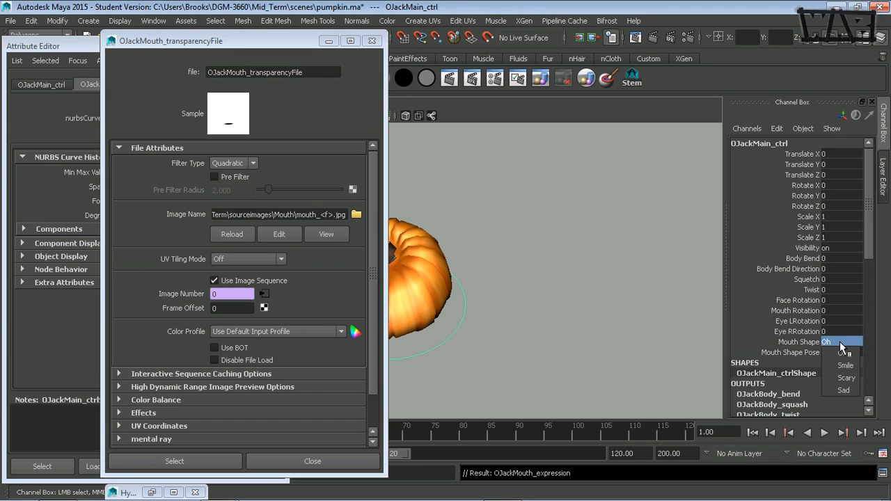
{"action": "left_click", "coordinate": [845, 378]}
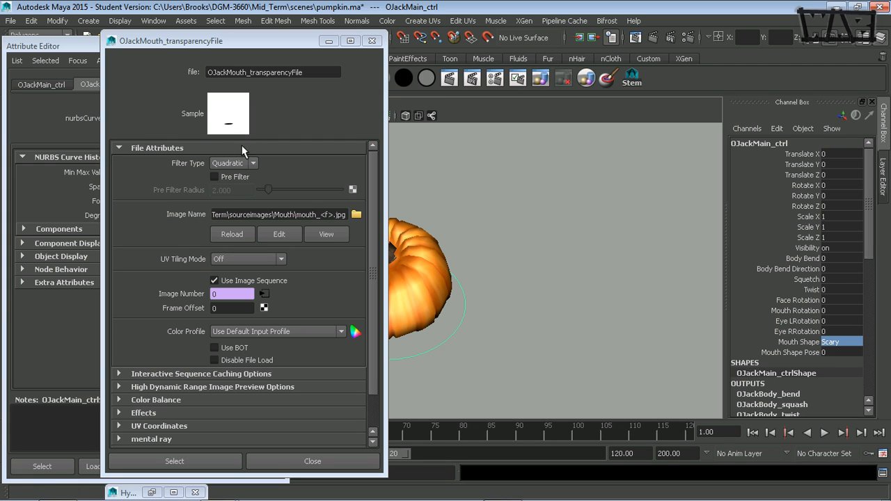
{"action": "left_click", "coordinate": [833, 344]}
{"action": "left_click", "coordinate": [797, 351]}
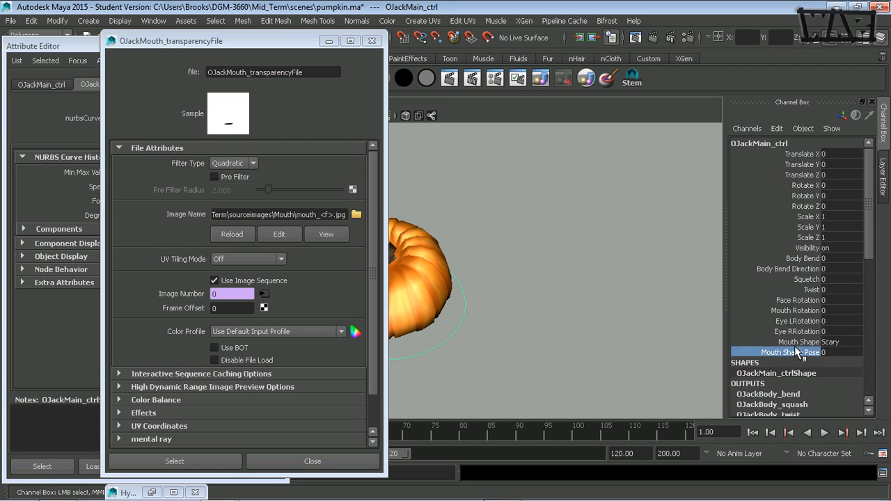
{"action": "left_click", "coordinate": [841, 353]}
{"action": "type", "text": "4"}
{"action": "key", "text": "Return"}
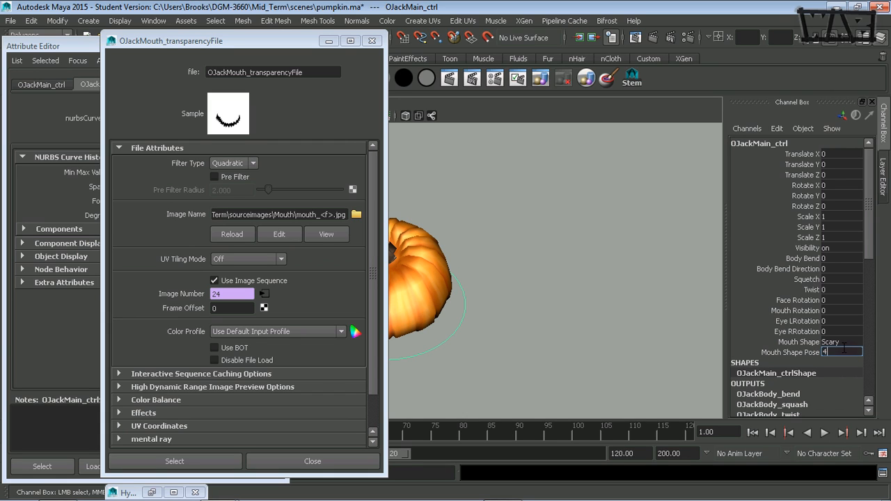
Cycle the control's Mouth Shape attribute through Oh, Smile and Sad
{"action": "left_click", "coordinate": [833, 343]}
{"action": "left_click", "coordinate": [849, 362]}
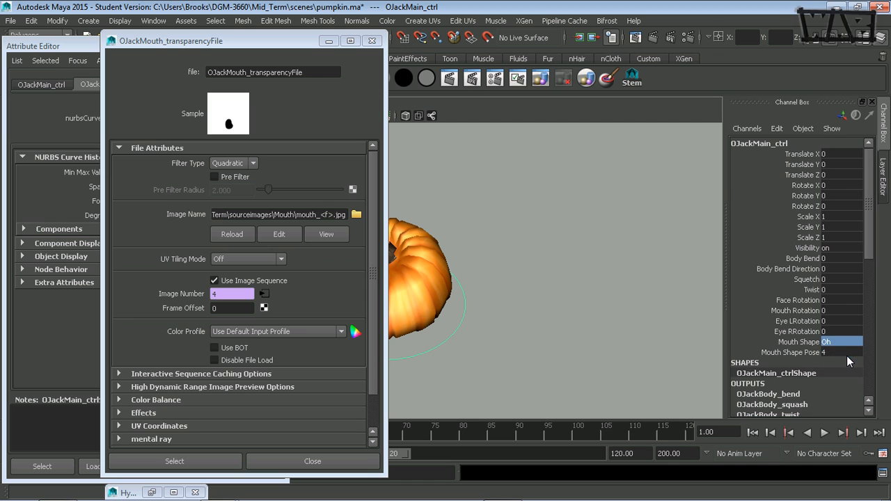
{"action": "left_click", "coordinate": [842, 342]}
{"action": "left_click", "coordinate": [848, 369]}
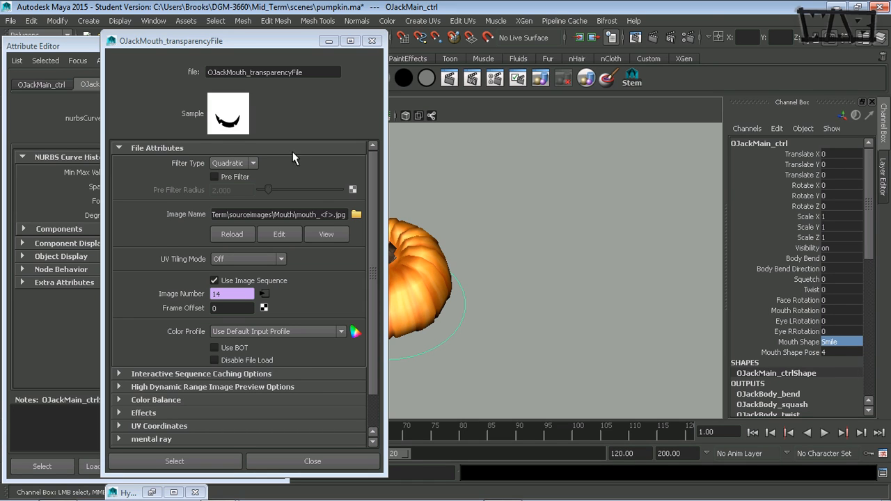
{"action": "left_click", "coordinate": [832, 341]}
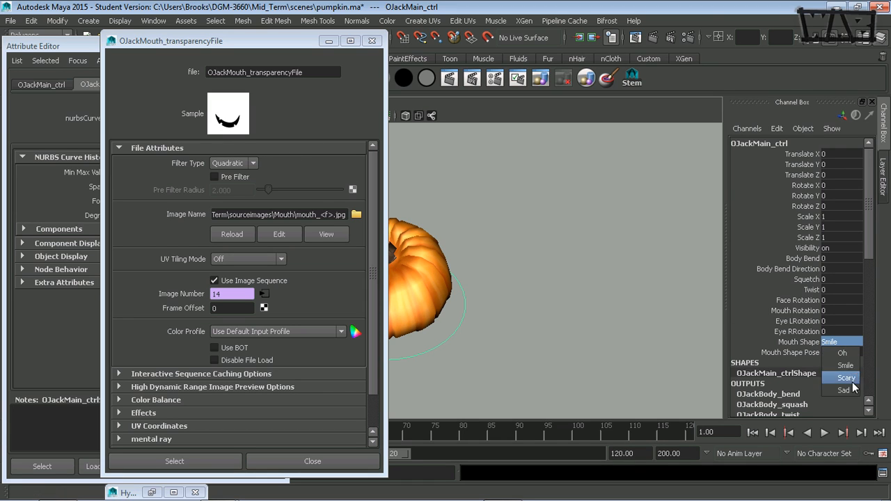
{"action": "left_click", "coordinate": [853, 391]}
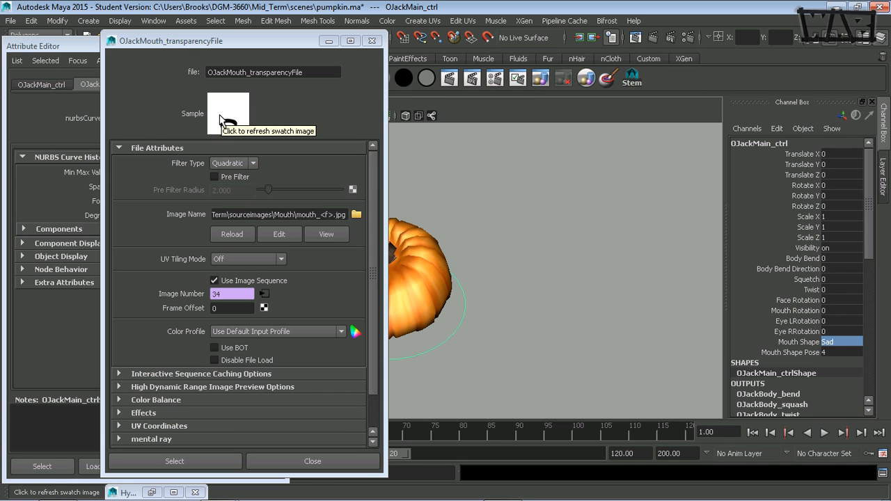
{"action": "left_click", "coordinate": [328, 40]}
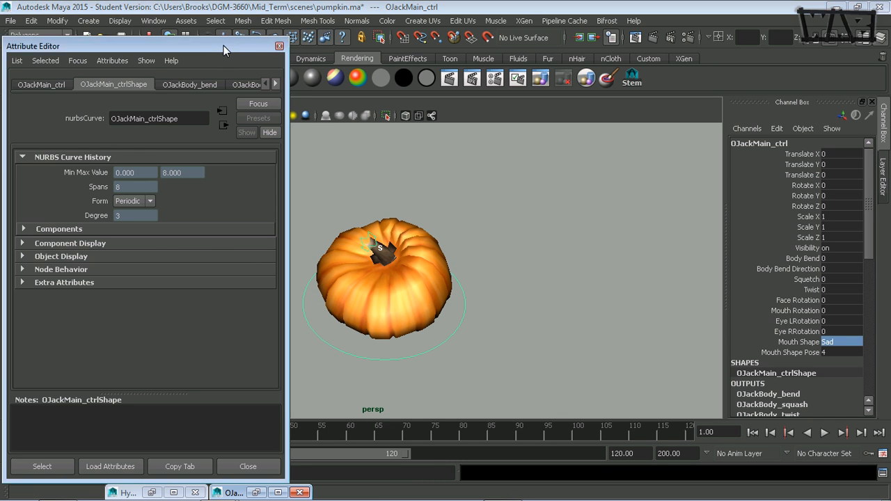
{"action": "left_click_drag", "start_coordinate": [224, 46], "coordinate": [254, 38]}
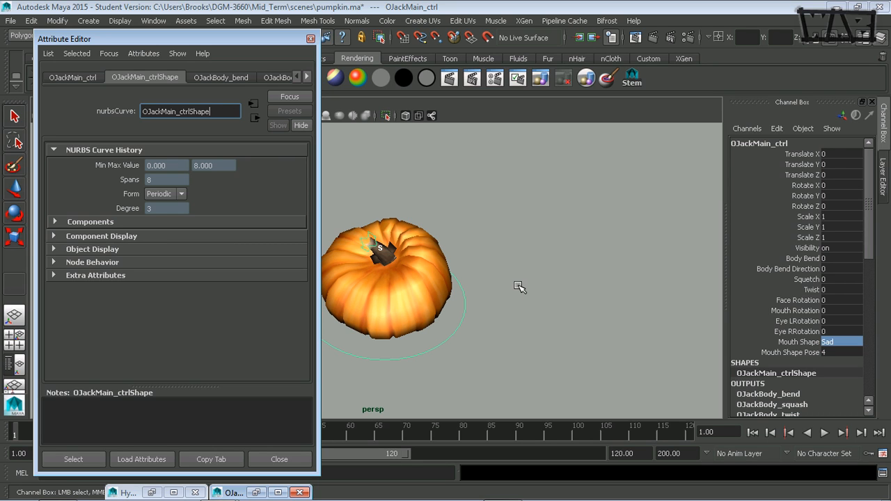
{"action": "key", "text": "alt+Tab"}
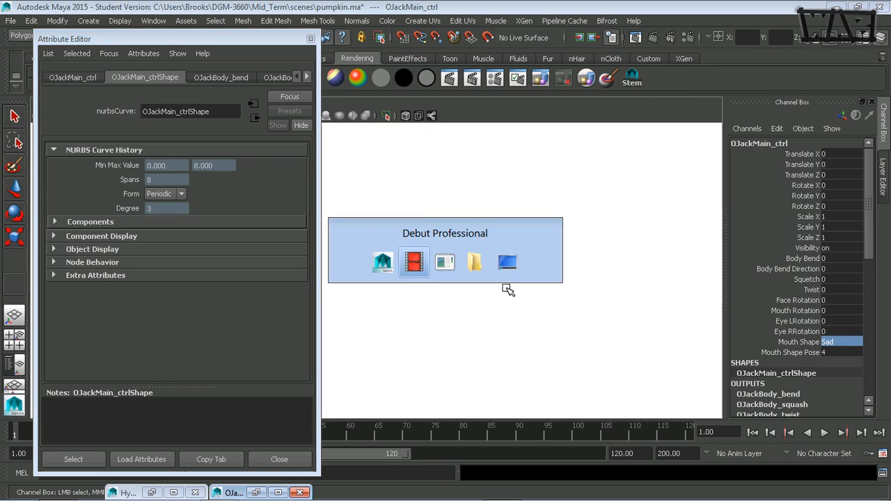